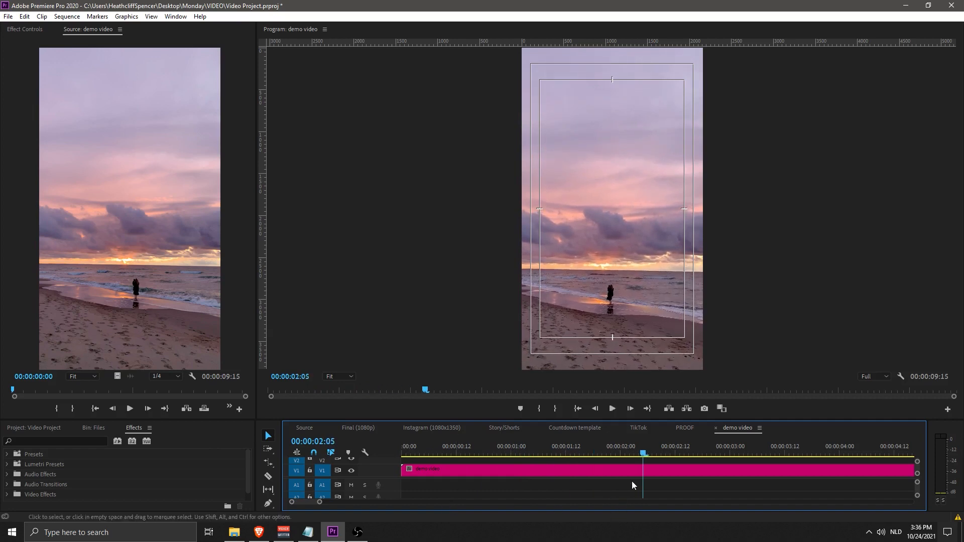
- Razor-split the beach sunset clip at the playhead, around the two-second mark
{"action": "key", "text": "c"}
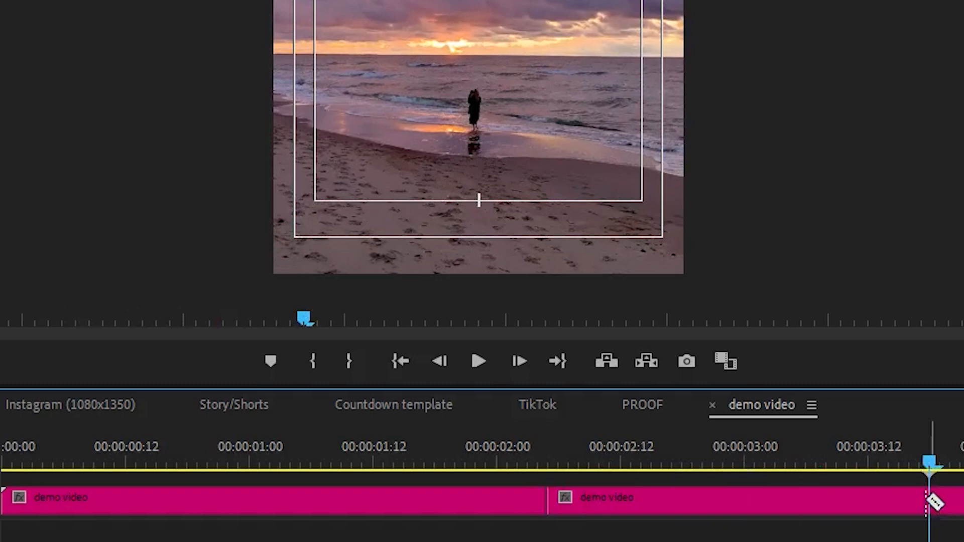
{"action": "left_click_drag", "start_coordinate": [612, 517], "coordinate": [618, 519]}
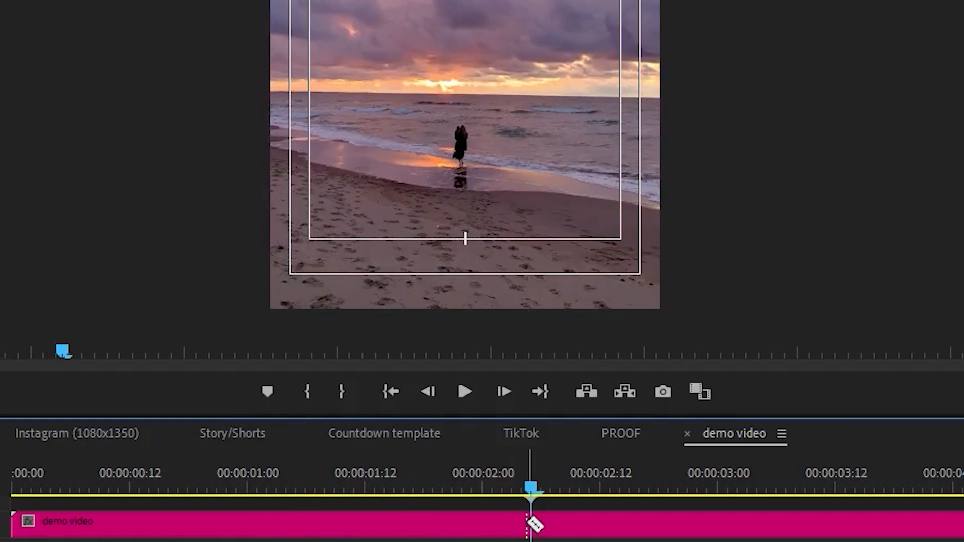
- Remove the middle piece near 00:00:03:14, close the gap and play back the jump cut
{"action": "left_click_drag", "start_coordinate": [543, 475], "coordinate": [881, 494]}
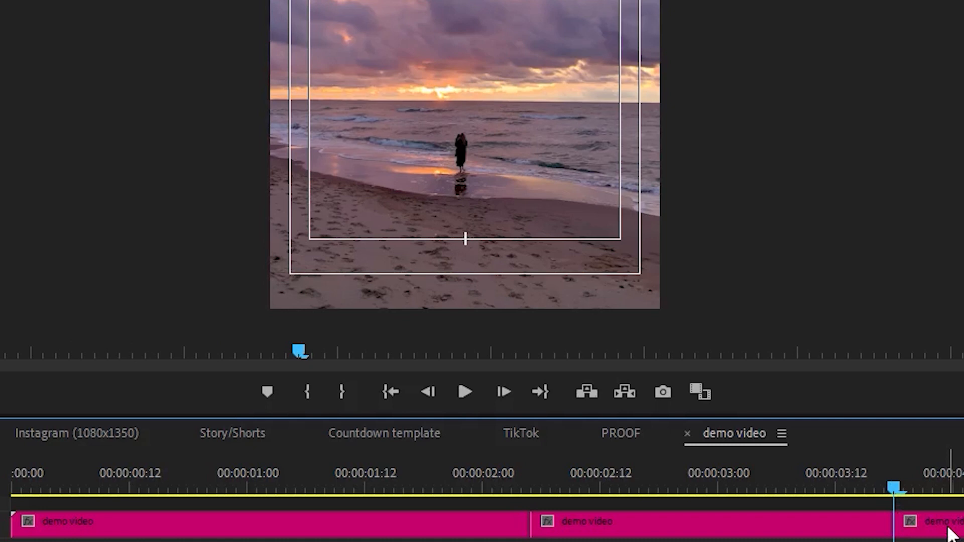
{"action": "left_click_drag", "start_coordinate": [951, 531], "coordinate": [591, 528]}
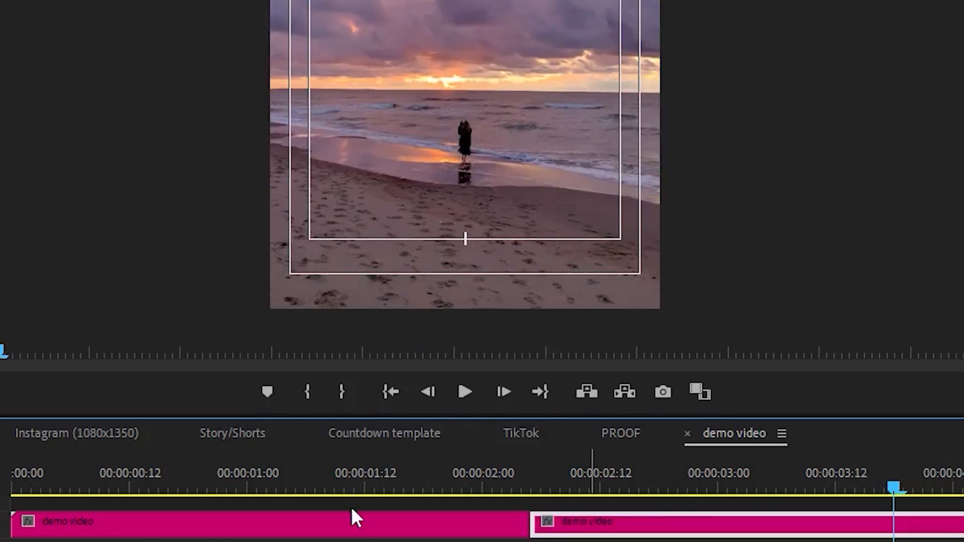
{"action": "key", "text": "space"}
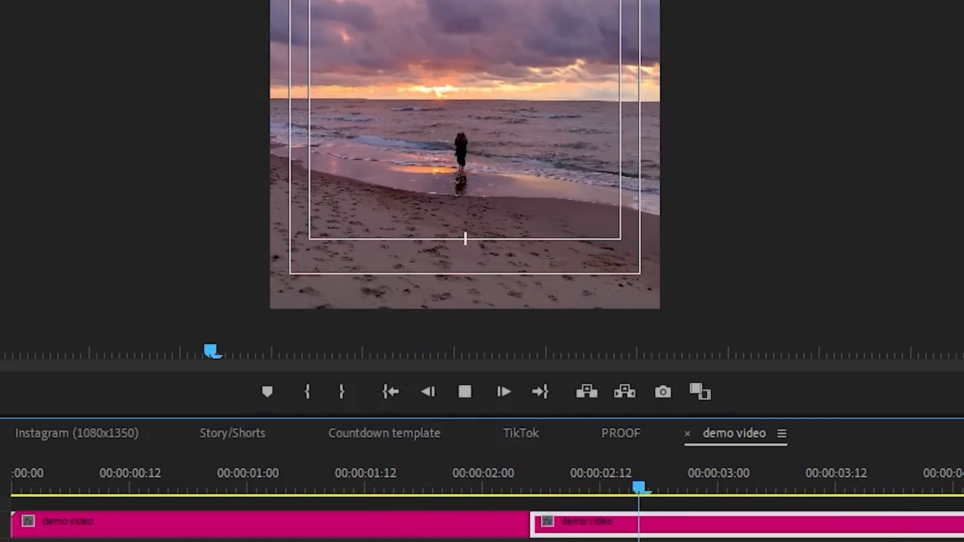
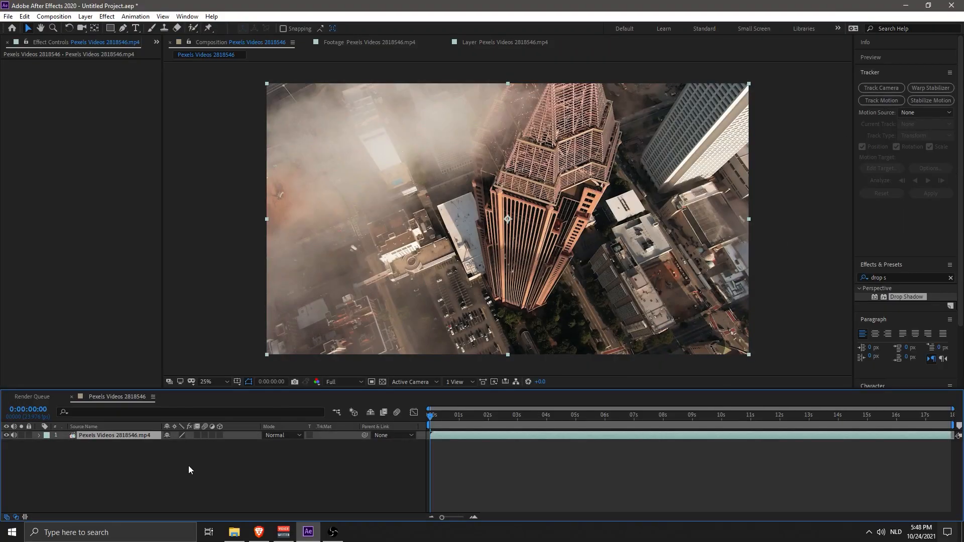
- Add a null object layer above the skyscraper footage and select the footage layer
{"action": "right_click", "coordinate": [153, 451]}
{"action": "mouse_move", "coordinate": [211, 341]}
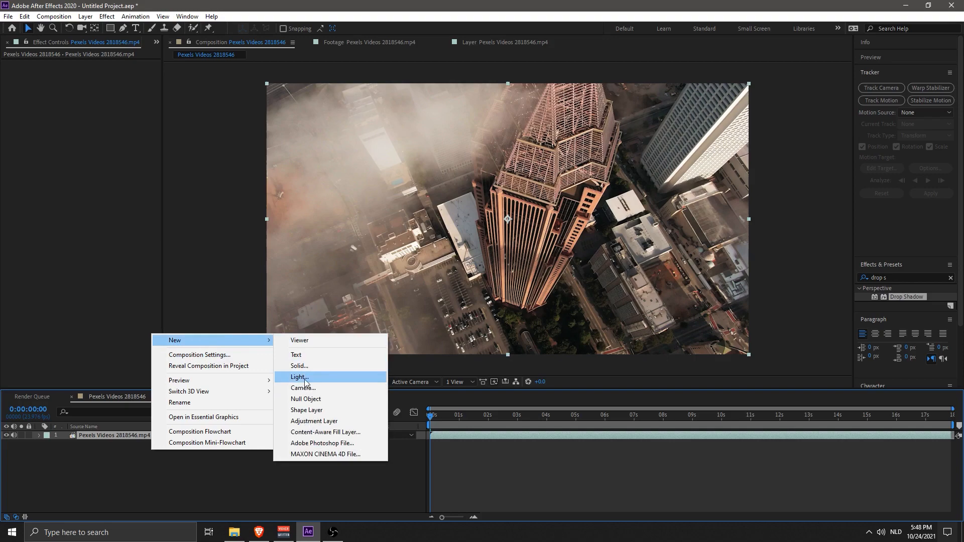
{"action": "left_click", "coordinate": [305, 398]}
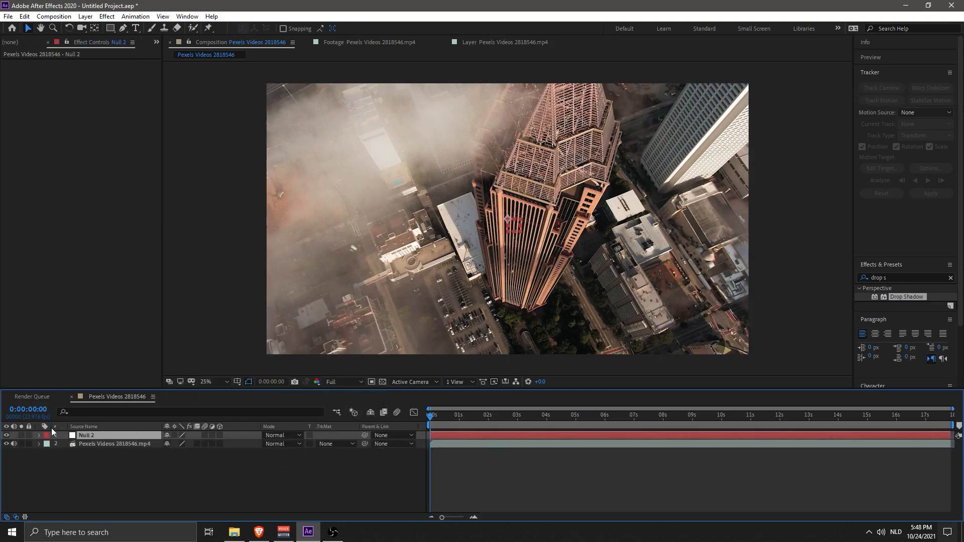
{"action": "left_click", "coordinate": [87, 448]}
- Start Track Motion and place the two track points on rooftop features flanking the tower
{"action": "left_click", "coordinate": [880, 100]}
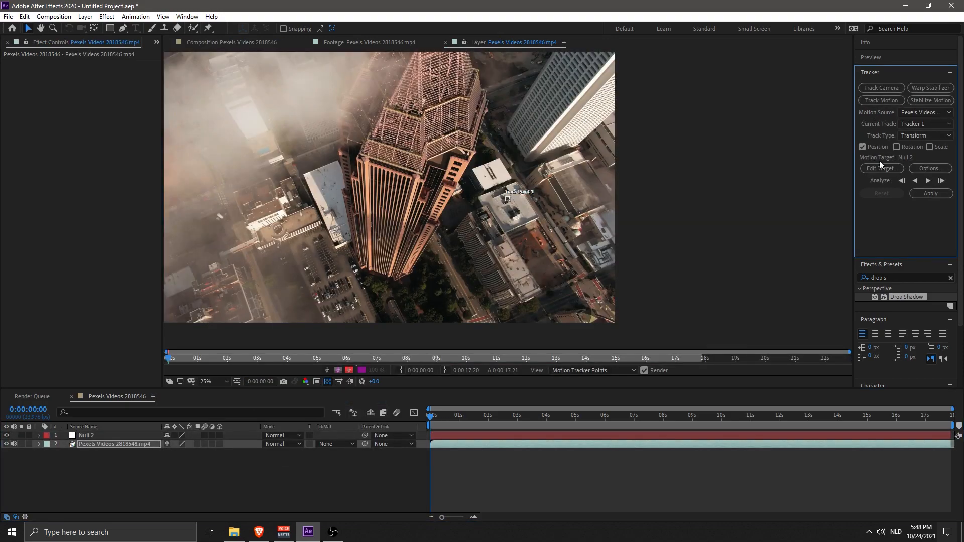
{"action": "scroll", "coordinate": [524, 223], "scroll_direction": "up", "scroll_amount": 5}
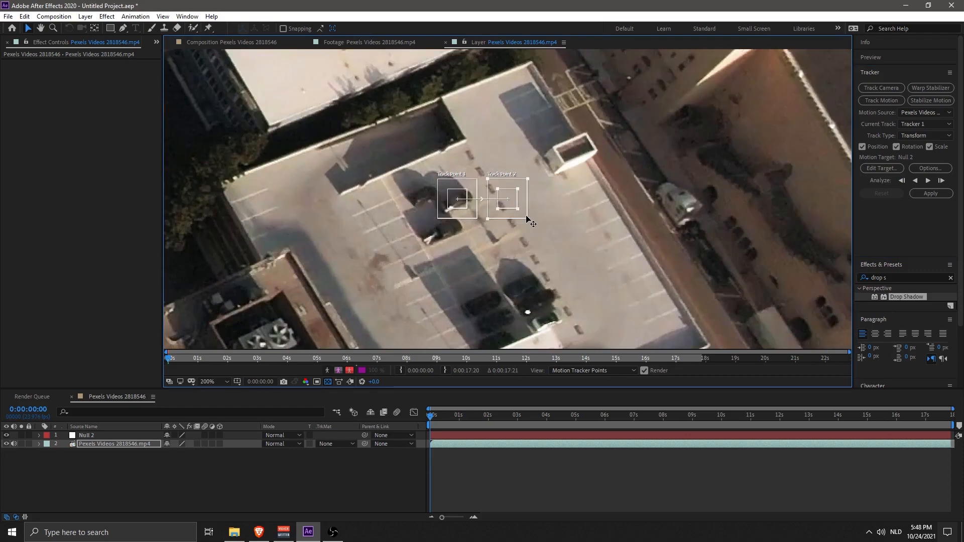
{"action": "left_click_drag", "start_coordinate": [551, 204], "coordinate": [705, 230]}
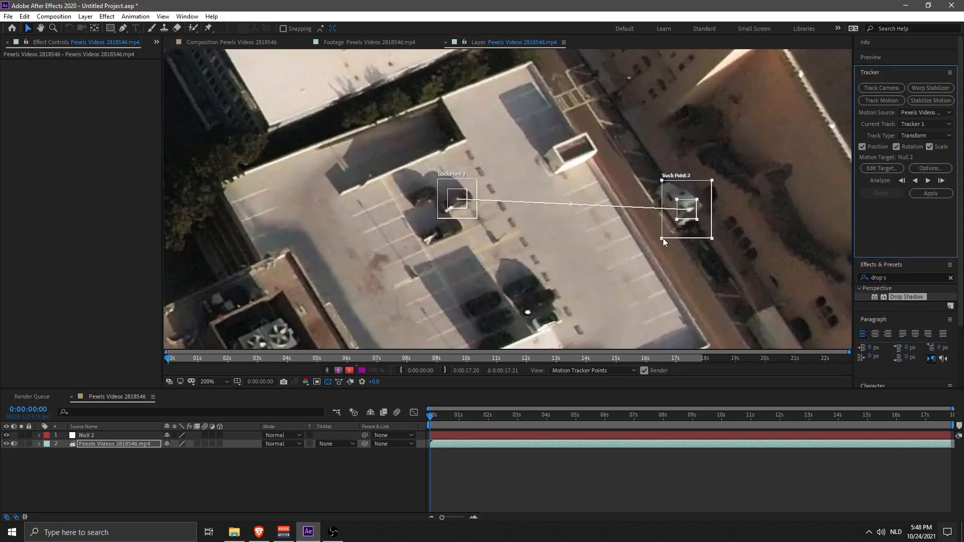
{"action": "mouse_move", "coordinate": [457, 200]}
{"action": "left_mouse_down"}
{"action": "mouse_move", "coordinate": [623, 217]}
{"action": "mouse_move", "coordinate": [646, 252]}
{"action": "left_mouse_up"}
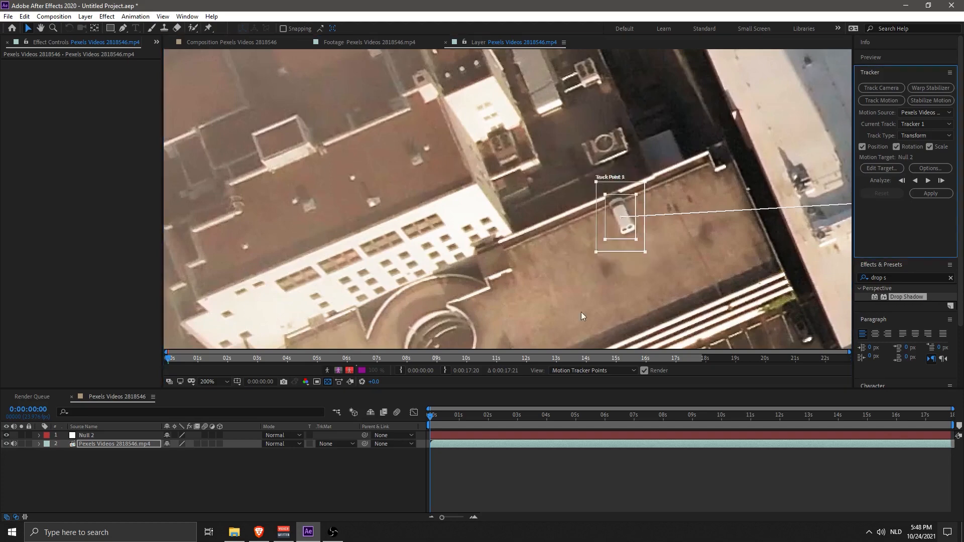
{"action": "scroll", "coordinate": [660, 224], "scroll_direction": "down", "scroll_amount": 5}
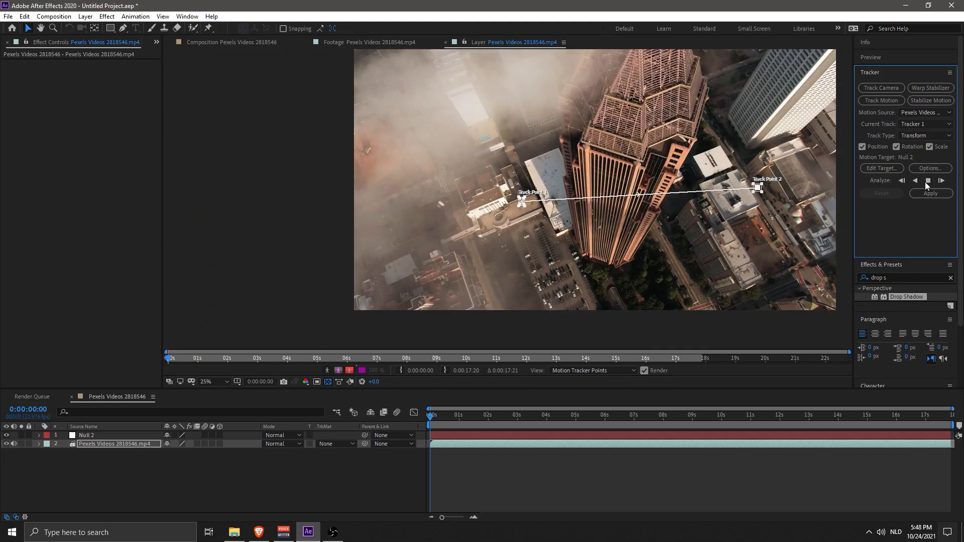